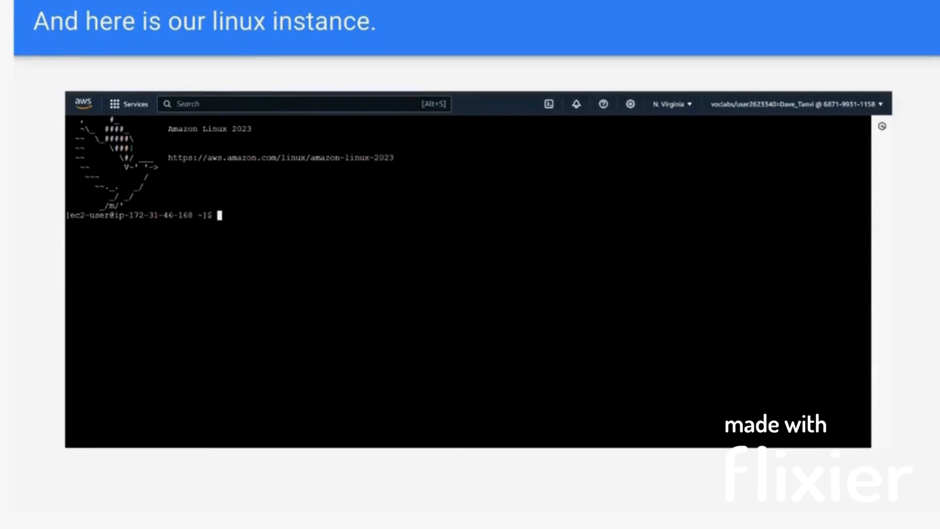
{"action": "key", "text": "Right"}
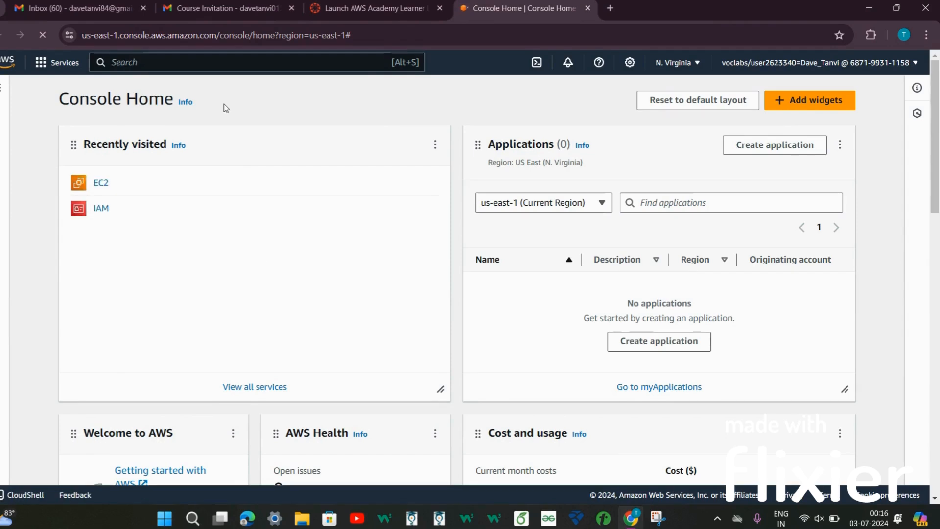
Start launching a new EC2 instance from the running instances list and name it linux
{"action": "left_click", "coordinate": [101, 183]}
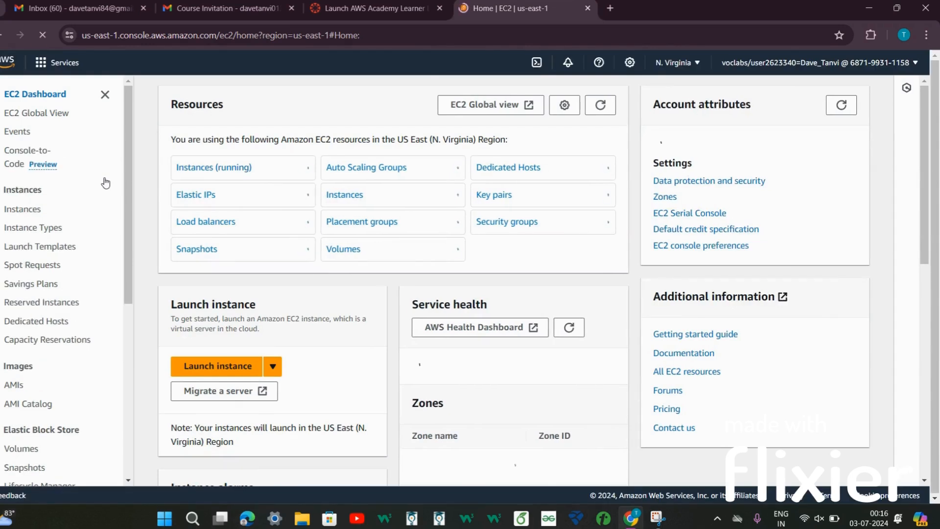
{"action": "left_click", "coordinate": [204, 168]}
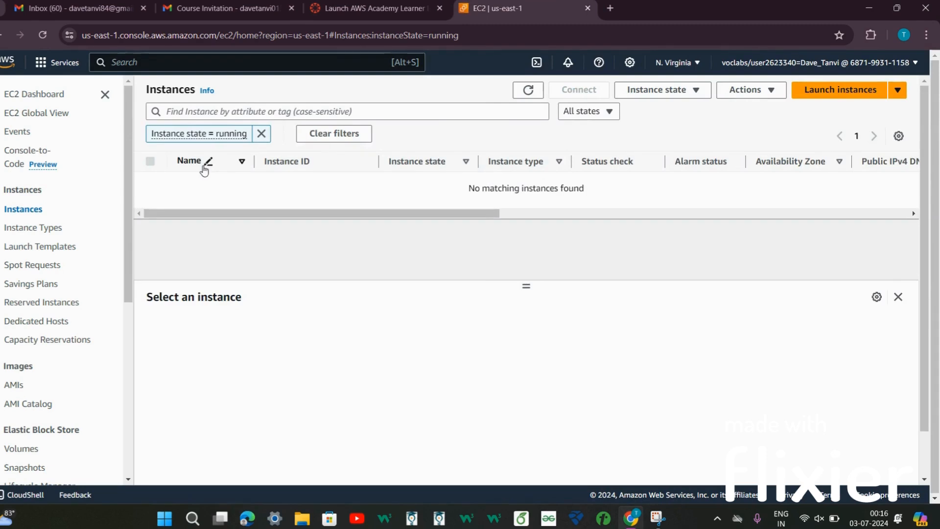
{"action": "left_click", "coordinate": [810, 92]}
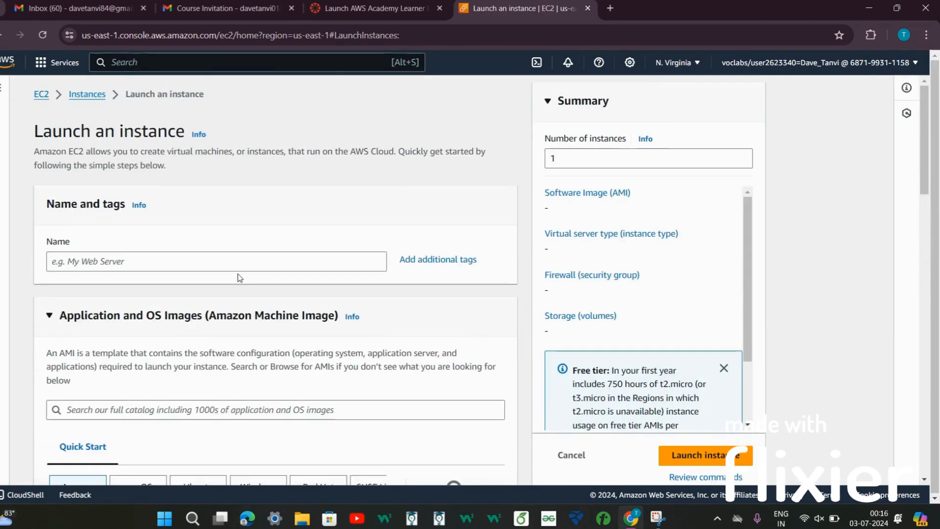
{"action": "left_click", "coordinate": [241, 261]}
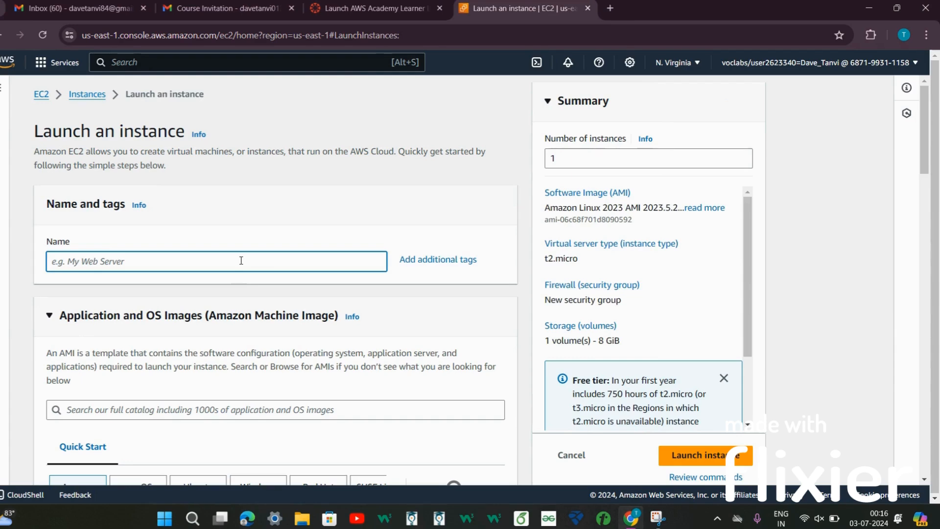
{"action": "type", "text": "linux"}
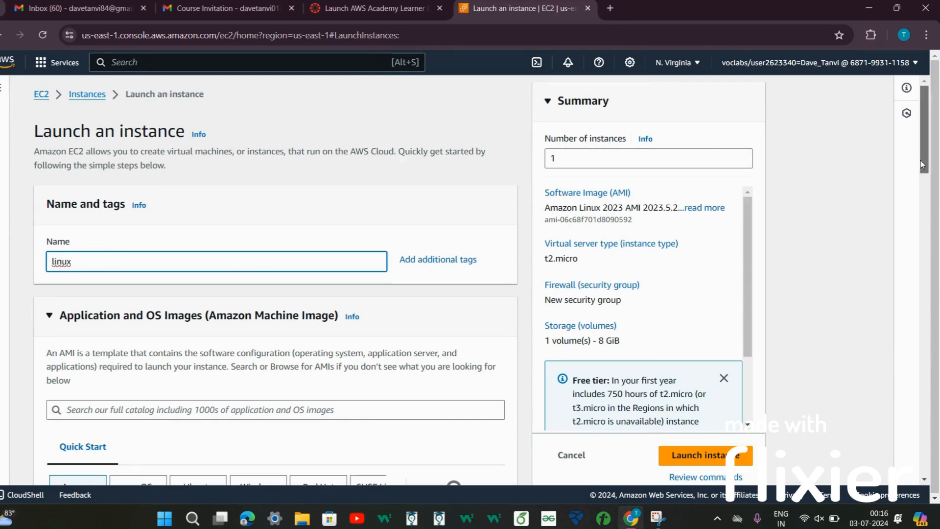
Create an RSA key pair named linux46 in .pem format for the instance login
{"action": "scroll", "coordinate": [923, 164], "scroll_direction": "down", "scroll_amount": 5}
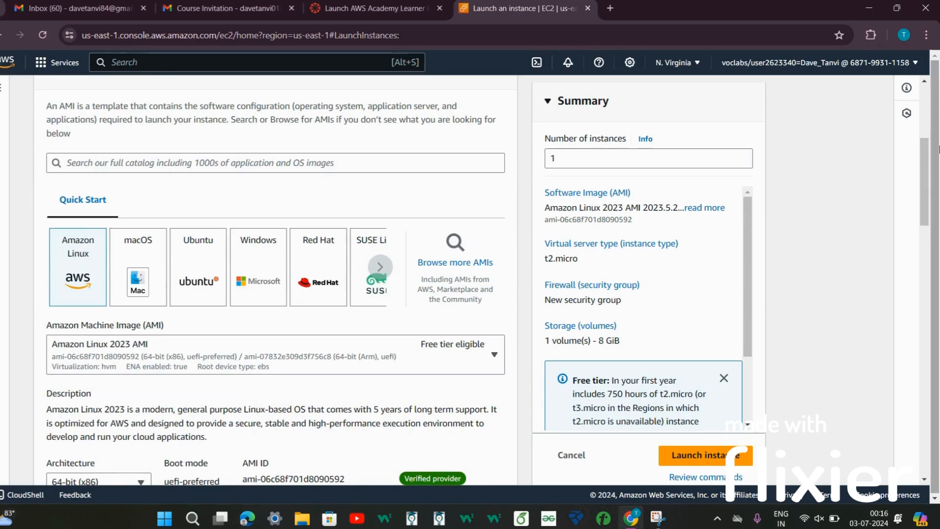
{"action": "left_click_drag", "start_coordinate": [923, 179], "coordinate": [927, 296]}
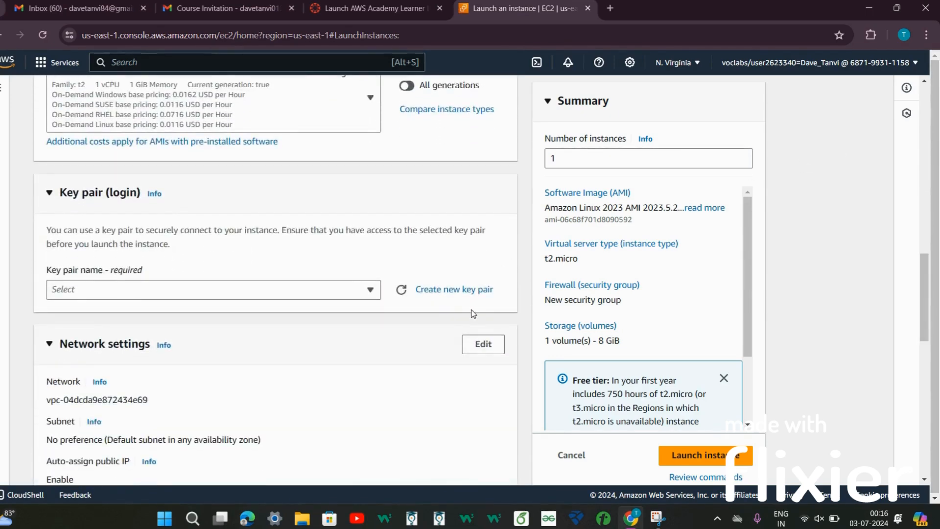
{"action": "left_click", "coordinate": [466, 292]}
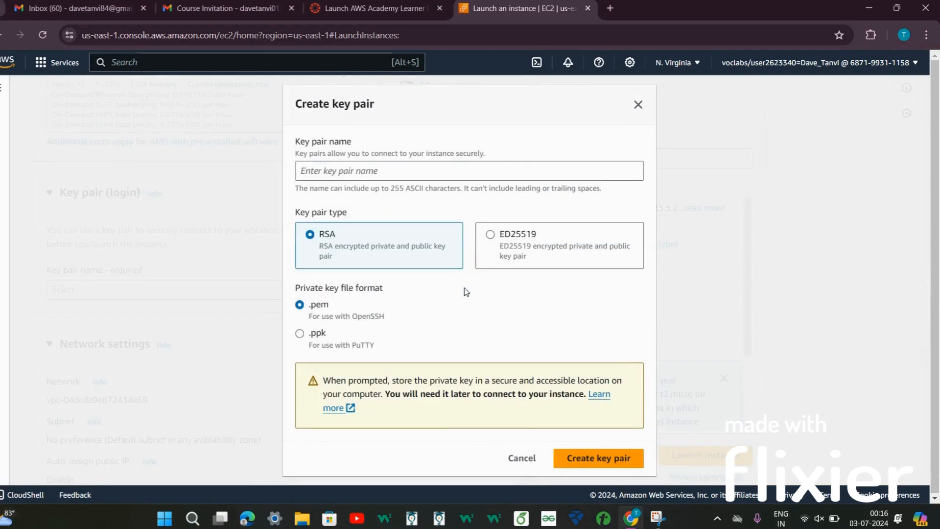
{"action": "left_click", "coordinate": [425, 171]}
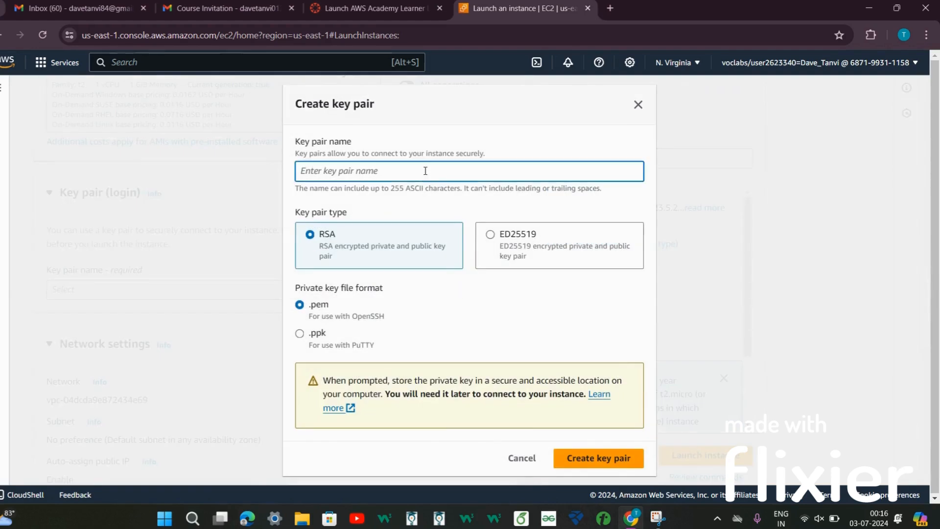
{"action": "type", "text": "linux"}
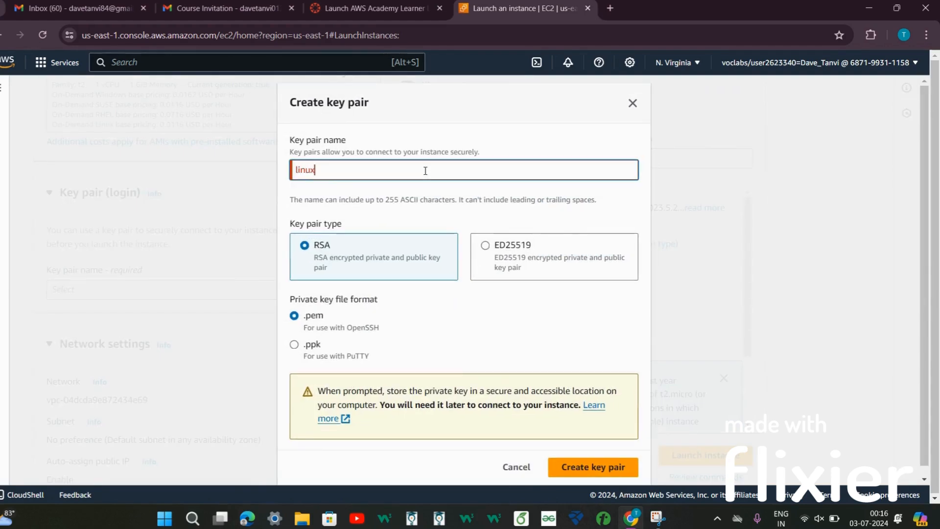
{"action": "type", "text": "46"}
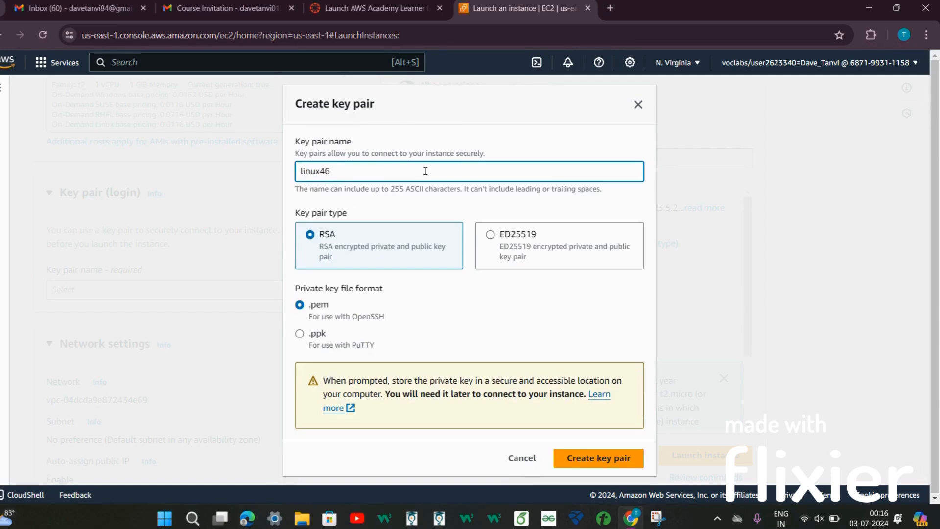
{"action": "left_click", "coordinate": [585, 460]}
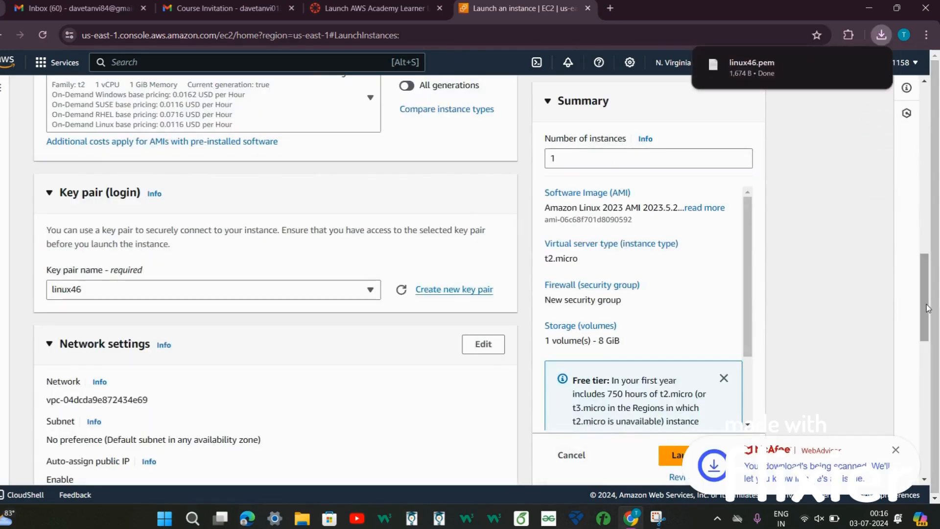
Allow HTTPS and HTTP traffic from the internet in the new security group's firewall rules
{"action": "left_click_drag", "start_coordinate": [926, 308], "coordinate": [926, 398]}
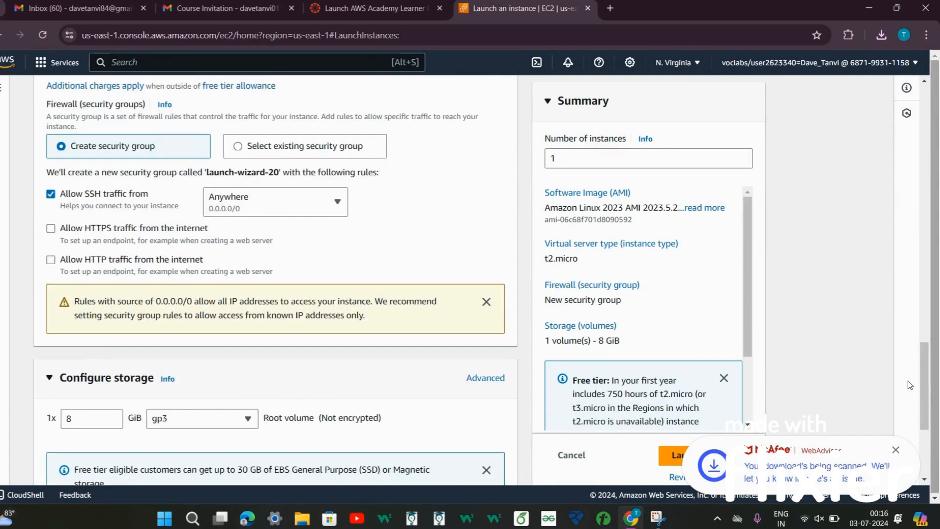
{"action": "left_click", "coordinate": [51, 230]}
{"action": "left_click", "coordinate": [51, 261]}
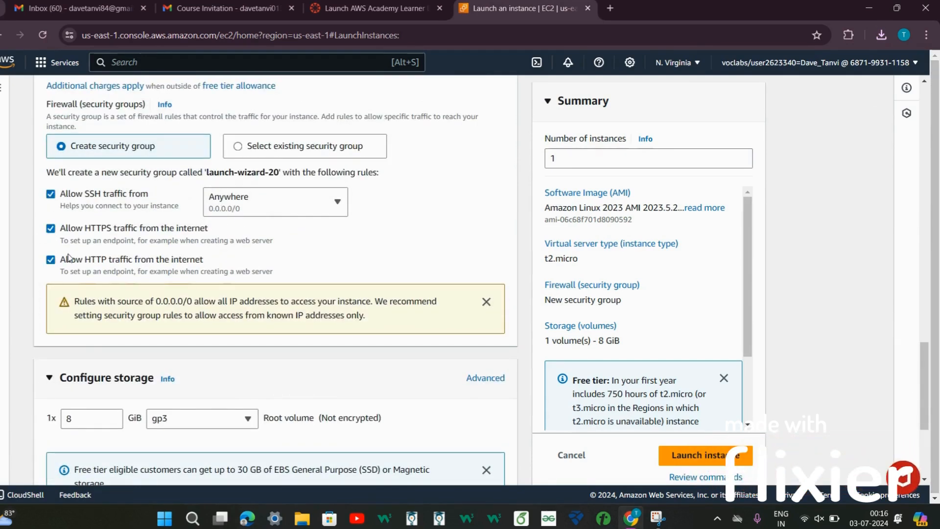
Launch the configured instance and open the list of all instances
{"action": "left_click_drag", "start_coordinate": [926, 393], "coordinate": [924, 469]}
{"action": "left_click", "coordinate": [705, 425]}
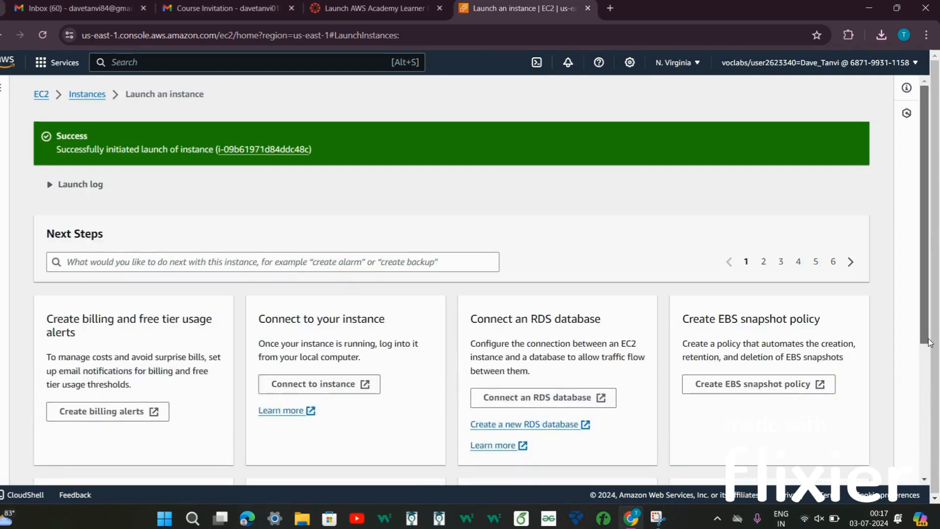
{"action": "scroll", "coordinate": [920, 475], "scroll_direction": "down", "scroll_amount": 5}
{"action": "left_click", "coordinate": [818, 462]}
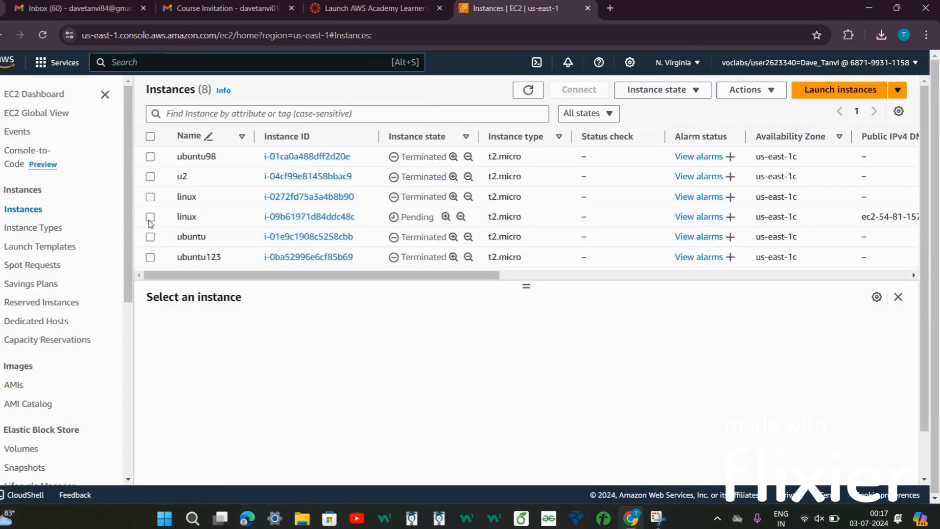
Select the pending linux instance and refresh the instances list until it is running
{"action": "left_click", "coordinate": [150, 216]}
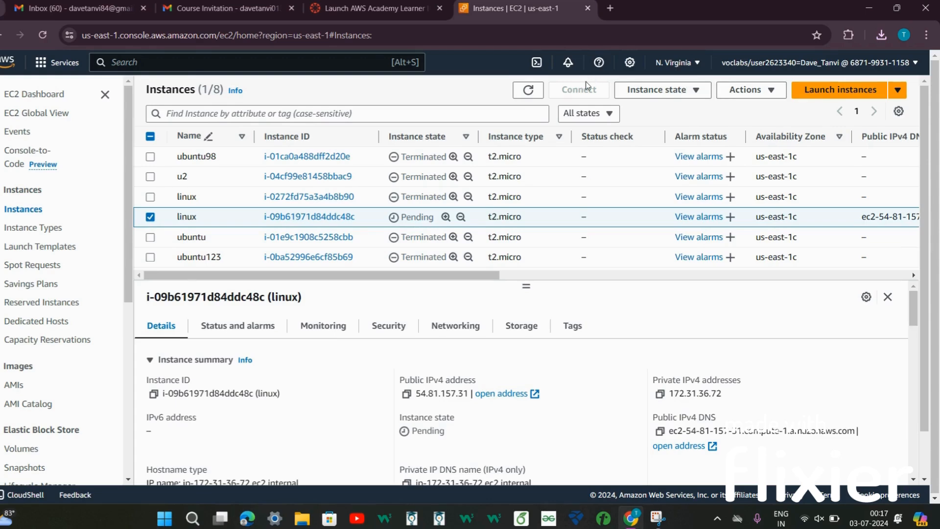
{"action": "left_click", "coordinate": [528, 91]}
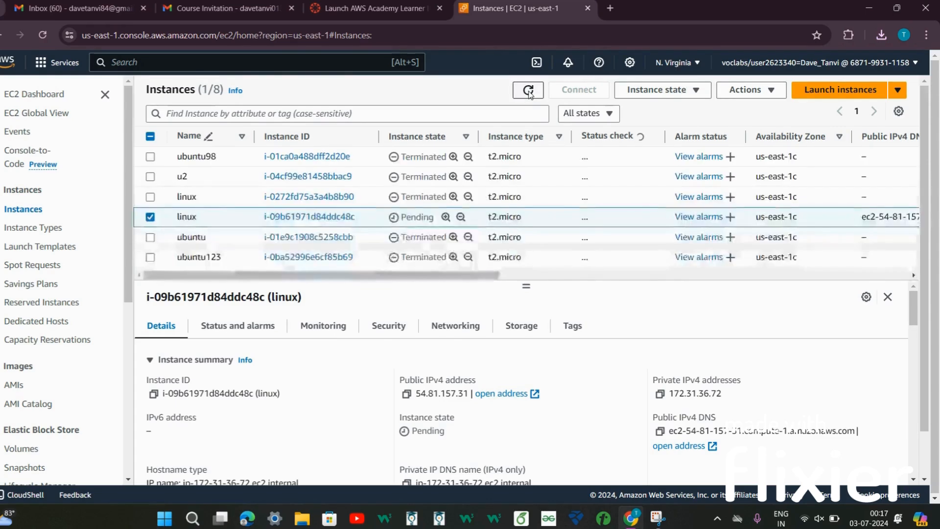
{"action": "left_click", "coordinate": [527, 92]}
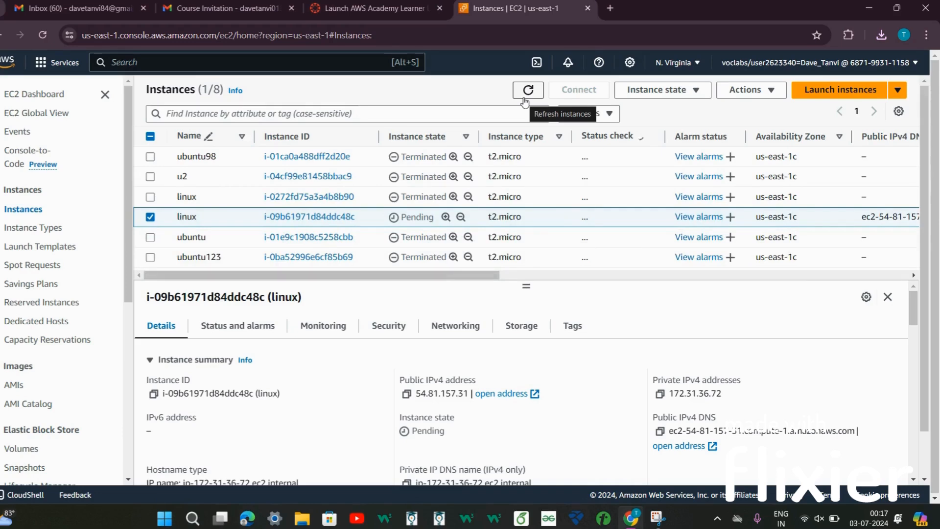
{"action": "left_click", "coordinate": [525, 99]}
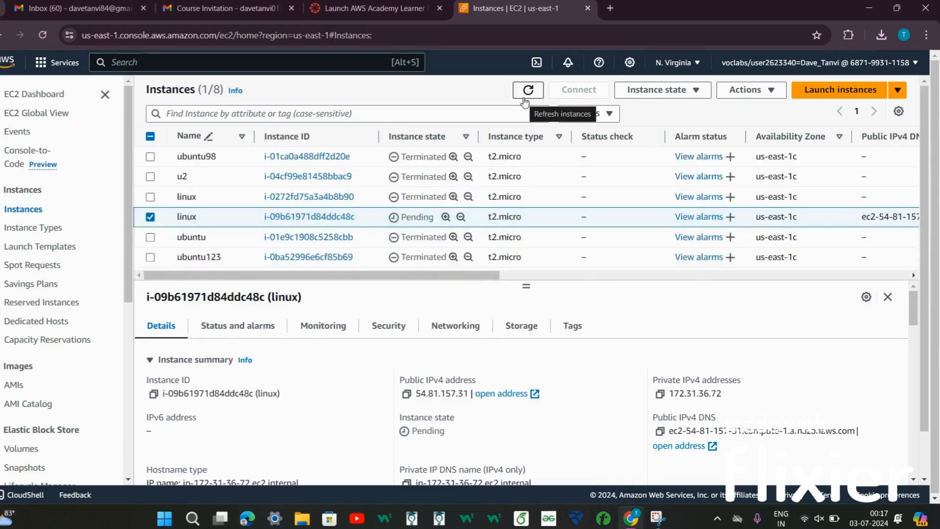
{"action": "double_click", "coordinate": [525, 100]}
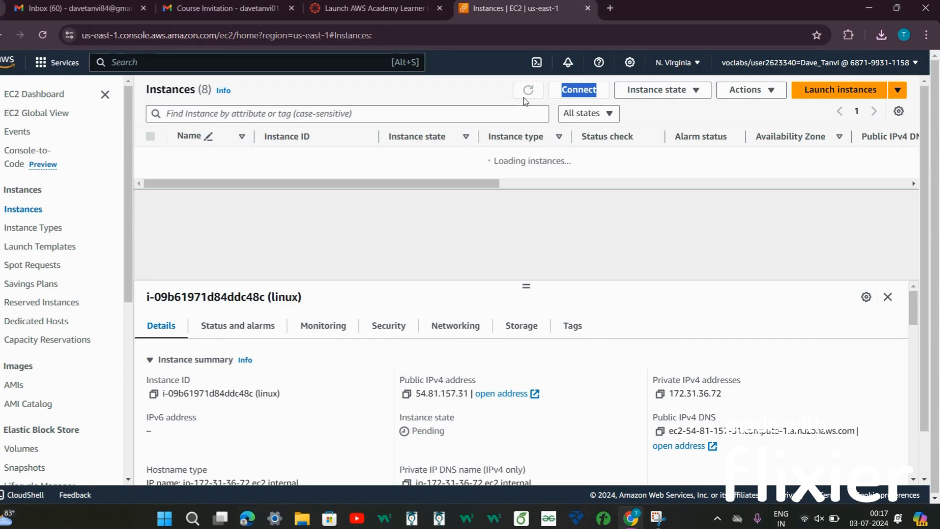
{"action": "left_click", "coordinate": [526, 94]}
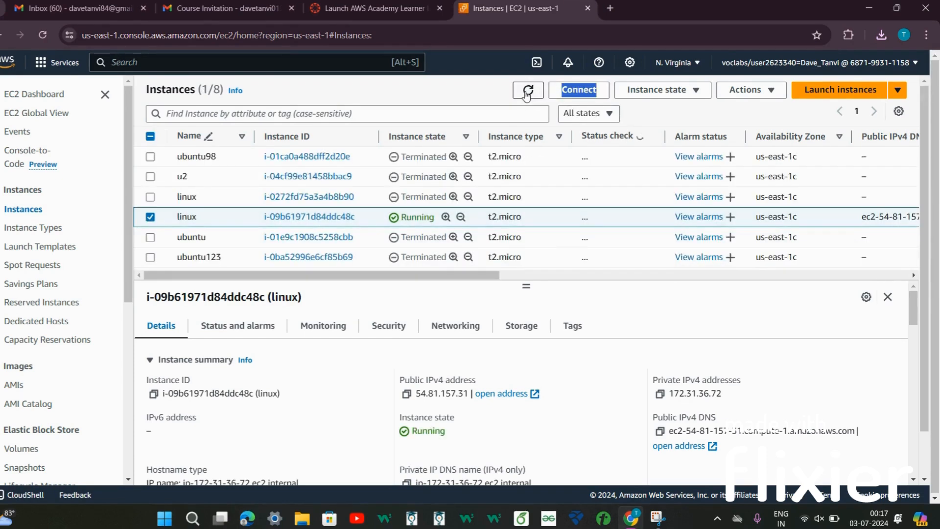
Connect to the linux instance through EC2 Instance Connect with the default username ec2-user
{"action": "left_click", "coordinate": [579, 90]}
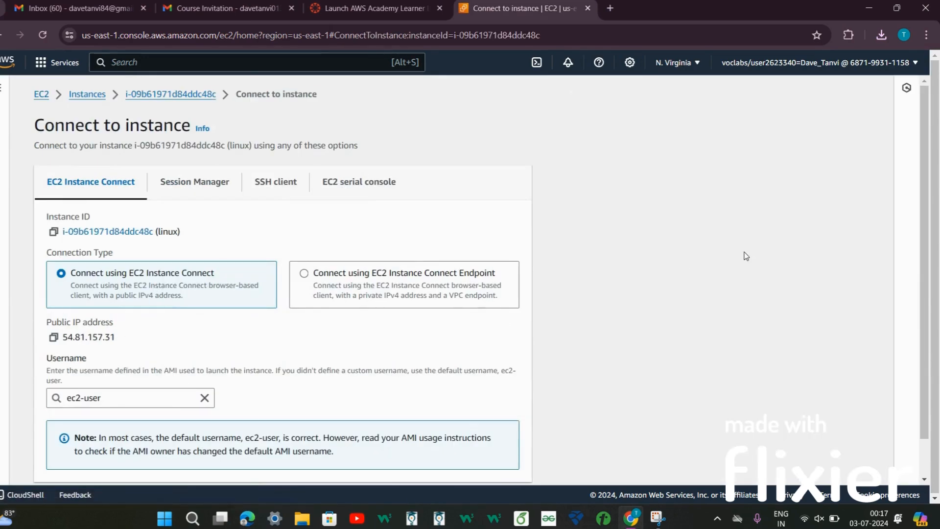
{"action": "left_click_drag", "start_coordinate": [921, 251], "coordinate": [901, 389]}
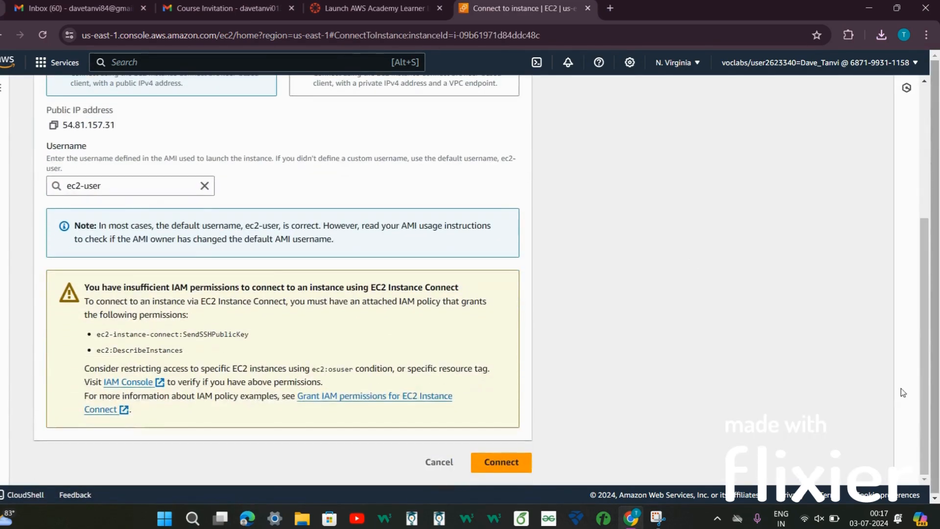
{"action": "left_click", "coordinate": [494, 465]}
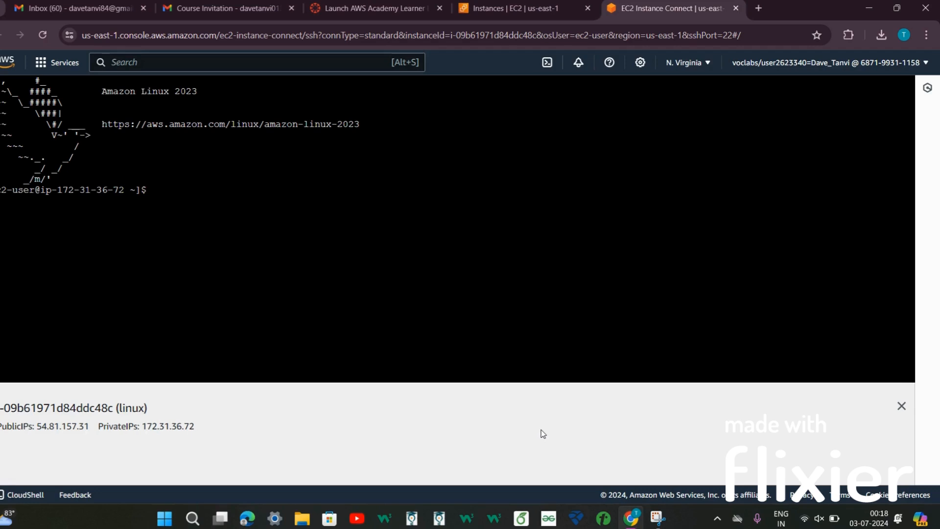
Run the commands pwd, date and time in the linux instance's terminal
{"action": "left_click", "coordinate": [259, 197]}
{"action": "type", "text": "pwd"}
{"action": "key", "text": "Return"}
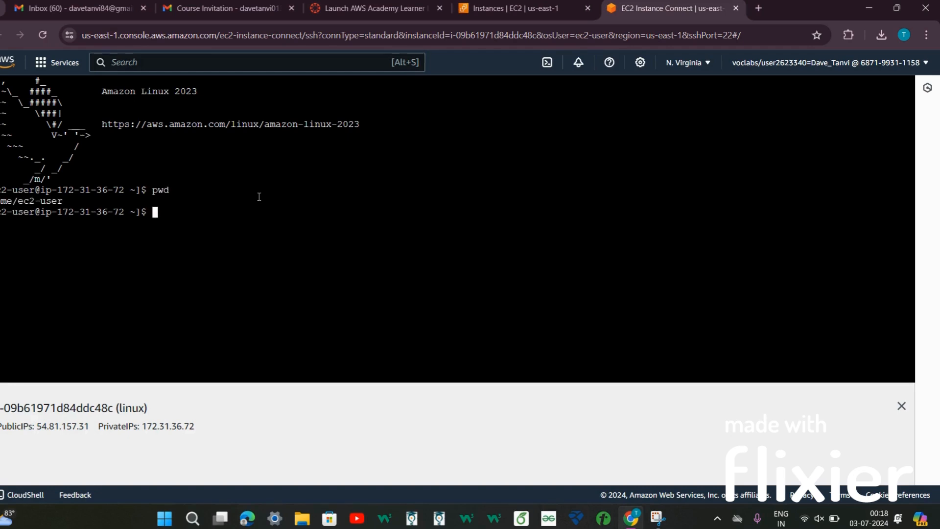
{"action": "type", "text": "date"}
{"action": "key", "text": "Return"}
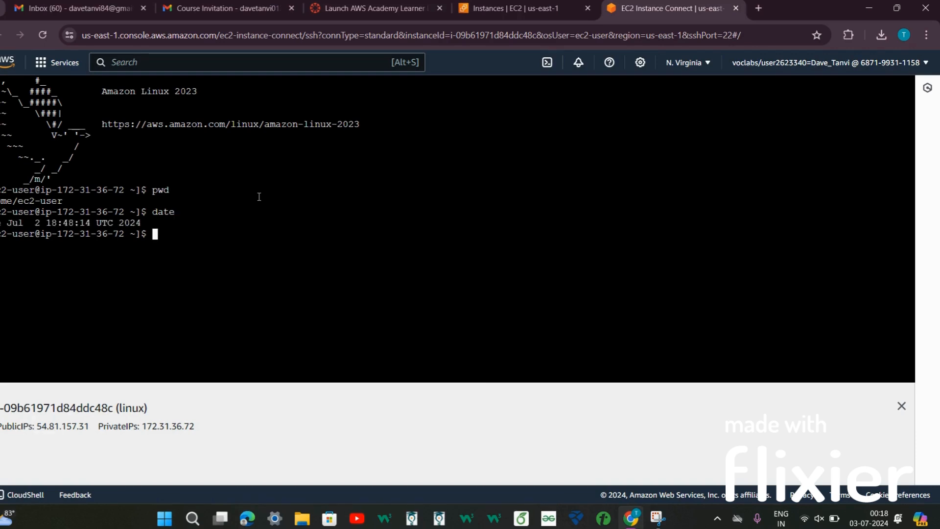
{"action": "type", "text": "time"}
{"action": "key", "text": "Return"}
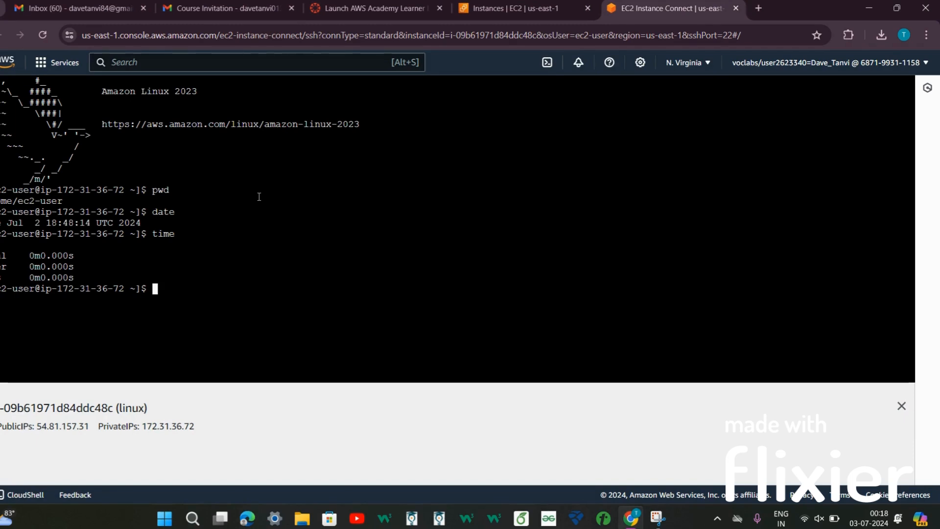
Clear the terminal screen and close the EC2 Instance Connect session, returning to the instances list
{"action": "type", "text": "clear"}
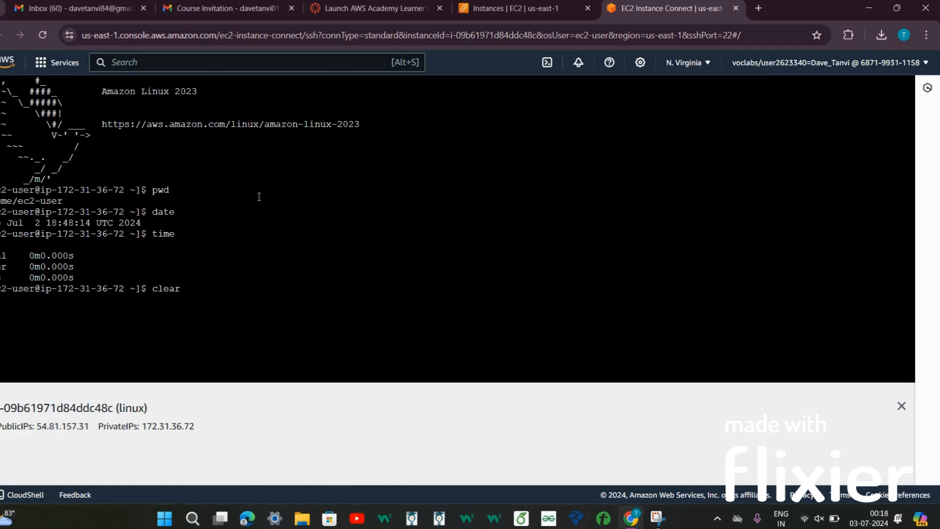
{"action": "key", "text": "Return"}
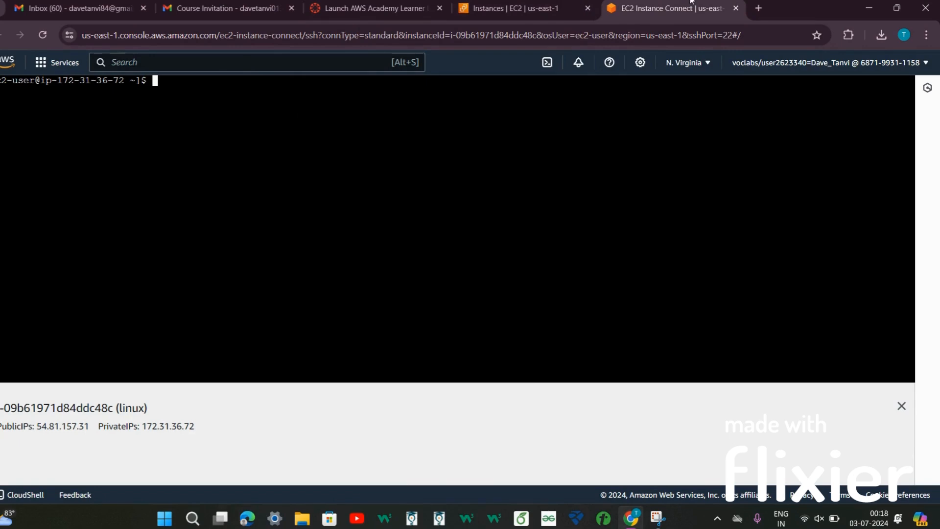
{"action": "left_click", "coordinate": [555, 10]}
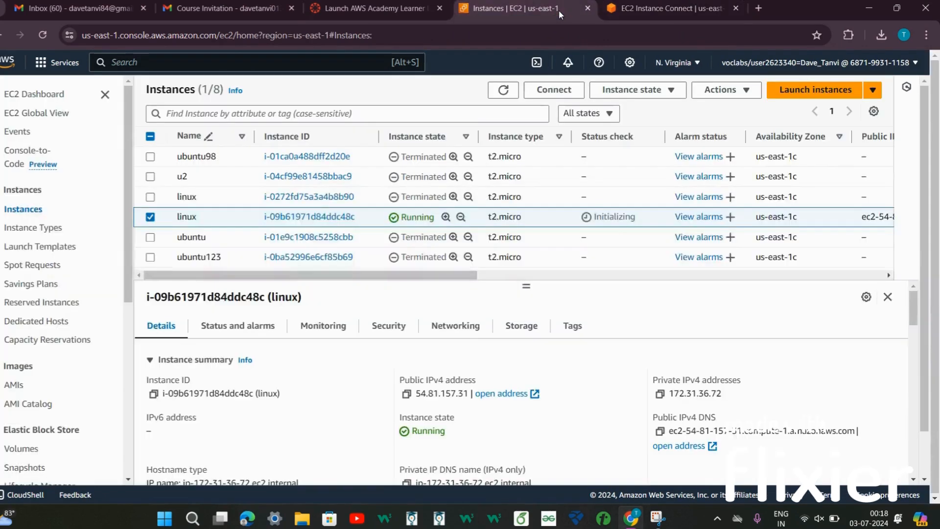
{"action": "left_click", "coordinate": [737, 9]}
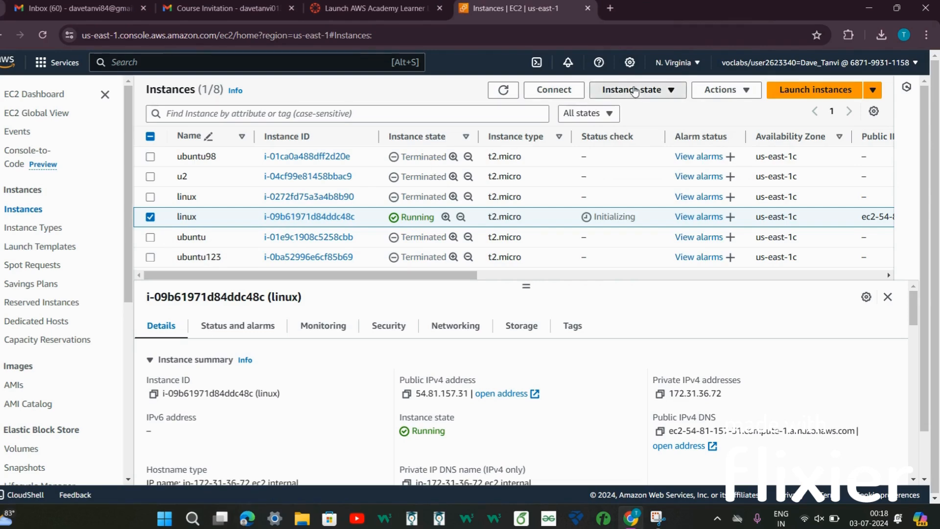
Terminate the running linux instance
{"action": "left_click", "coordinate": [635, 91]}
{"action": "left_click", "coordinate": [634, 185]}
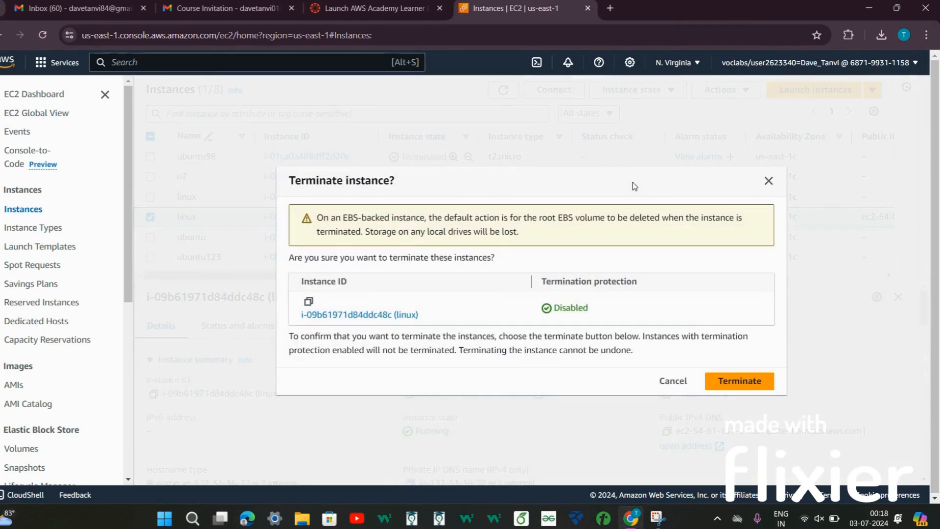
{"action": "left_click", "coordinate": [722, 376]}
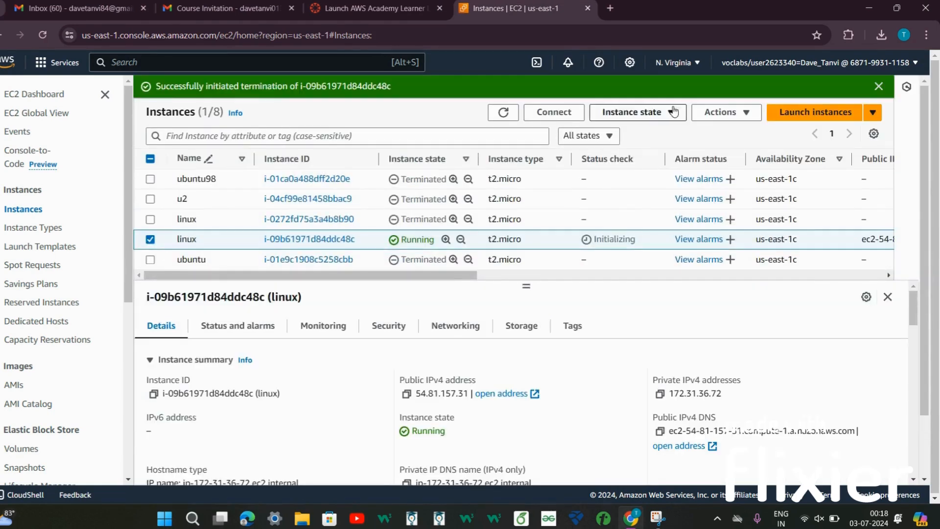
Request termination of the selected linux instance two more times while it is shutting down
{"action": "left_click", "coordinate": [668, 117]}
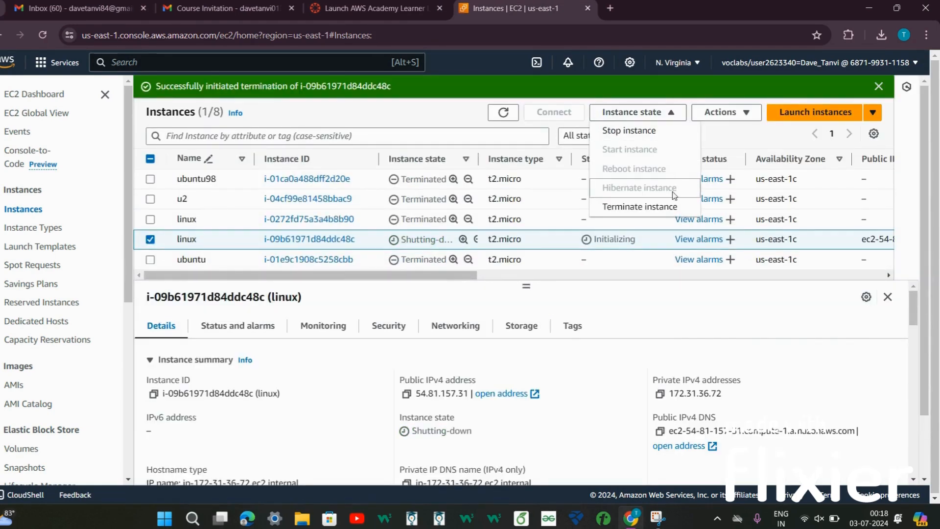
{"action": "left_click", "coordinate": [668, 209]}
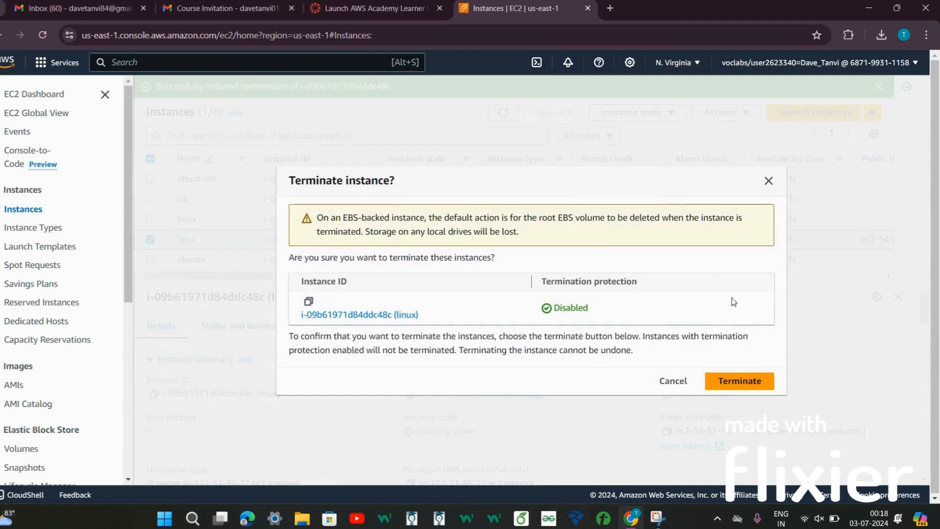
{"action": "left_click", "coordinate": [737, 381]}
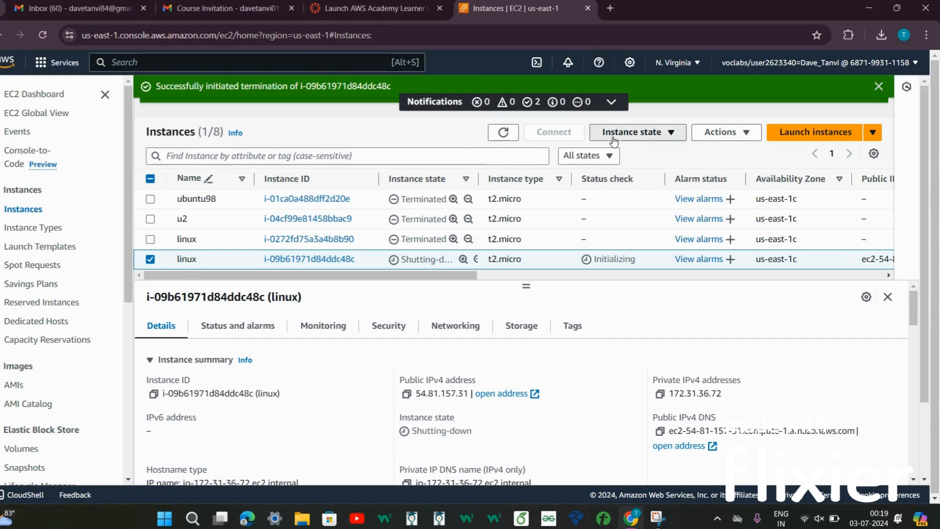
{"action": "left_click", "coordinate": [629, 132]}
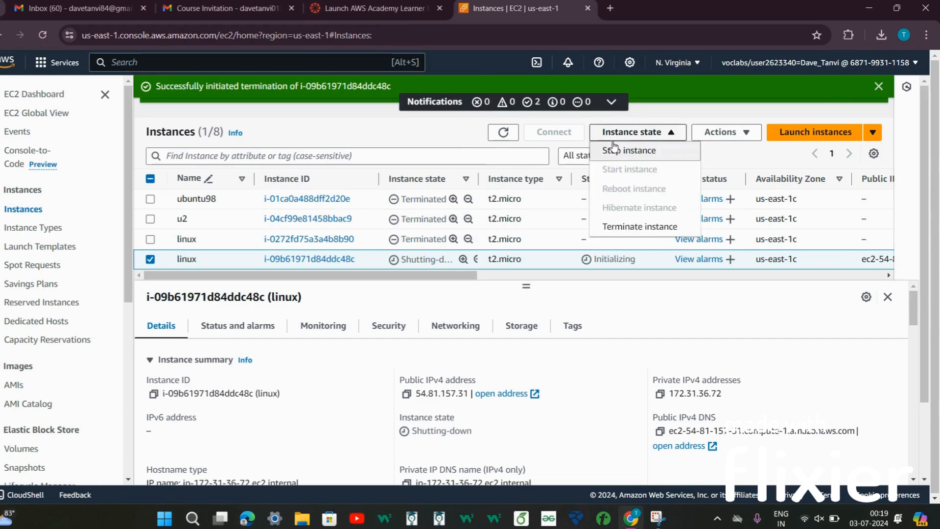
{"action": "left_click", "coordinate": [616, 226]}
{"action": "left_click", "coordinate": [740, 381]}
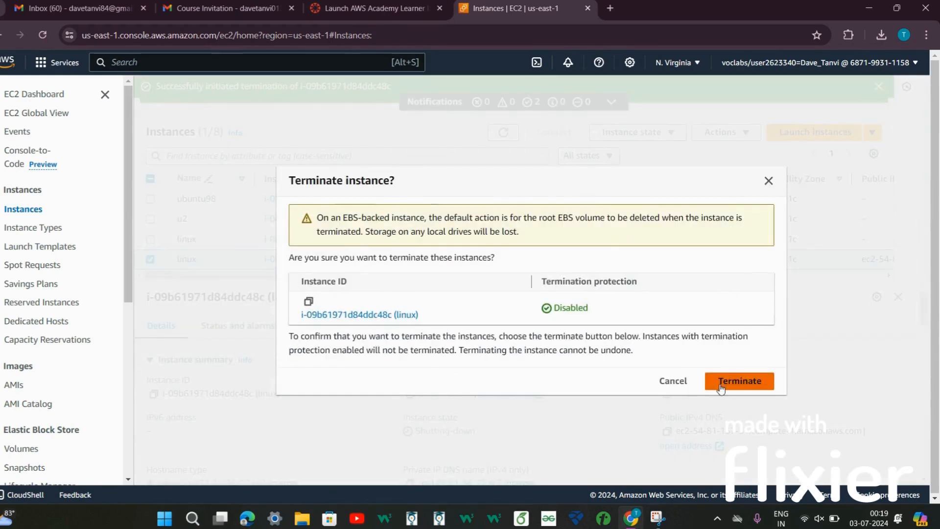